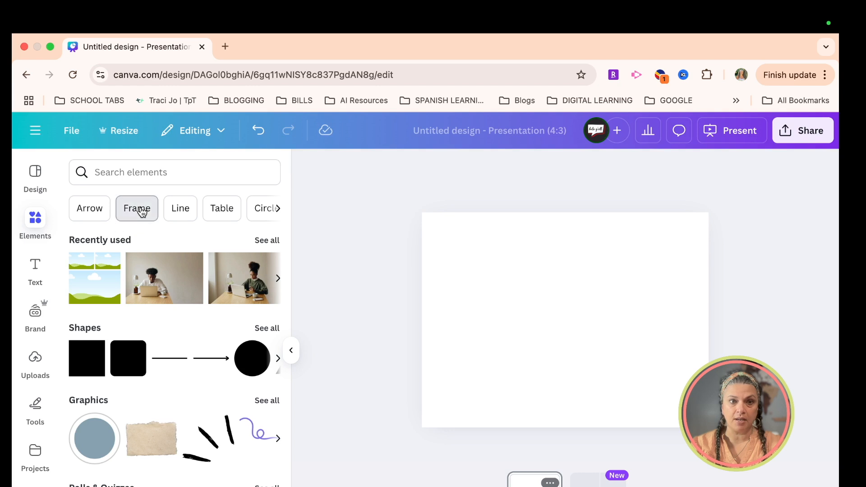
- Browse the element results for the Frame keyword and clear the search
scroll(130, 484, "down", 3)
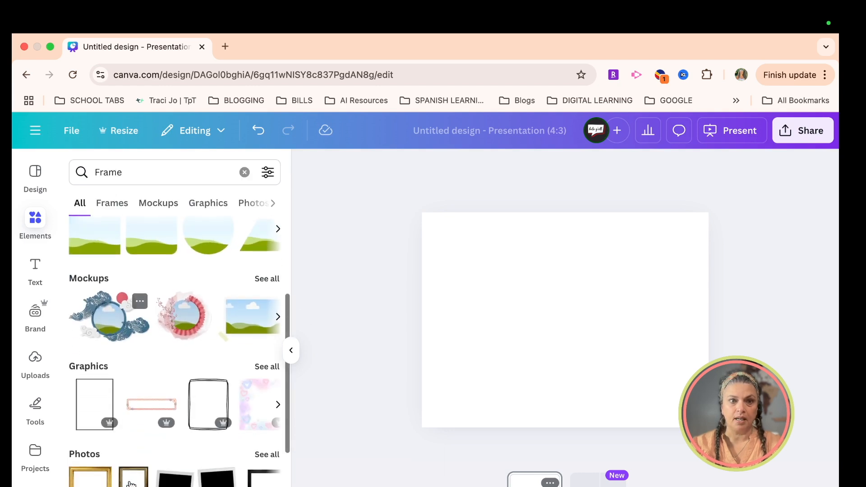
scroll(93, 342, "up", 2)
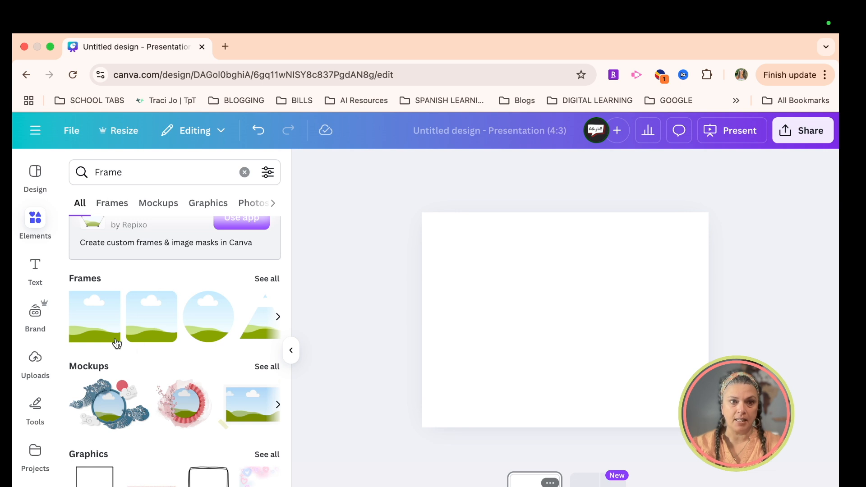
scroll(139, 364, "down", 5)
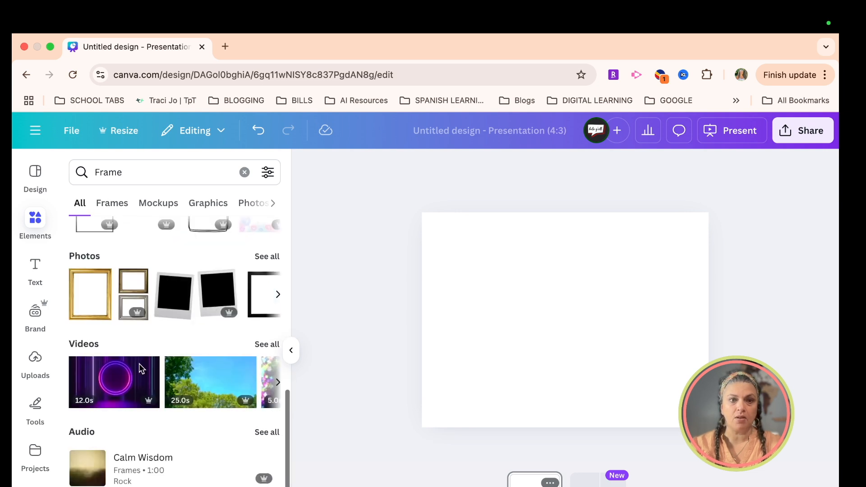
left_click(244, 172)
- Insert the wavy-edged circular frame from the full frames collection onto the blank page
scroll(122, 397, "down", 10)
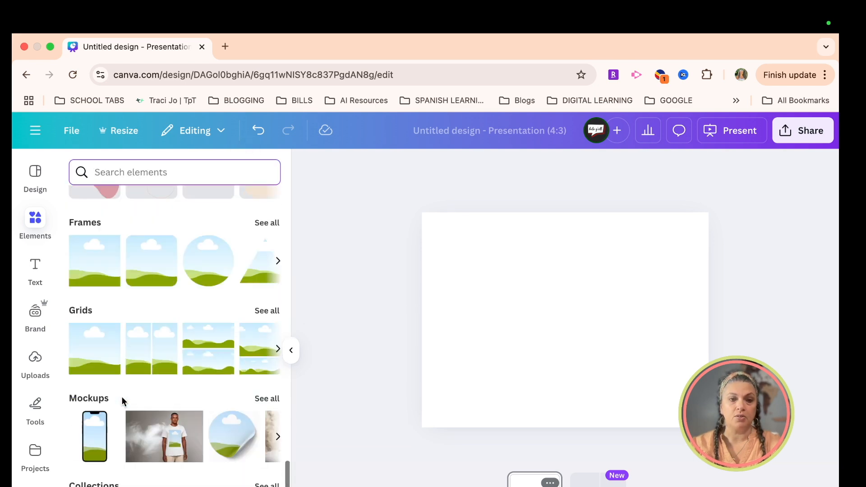
scroll(113, 361, "up", 1)
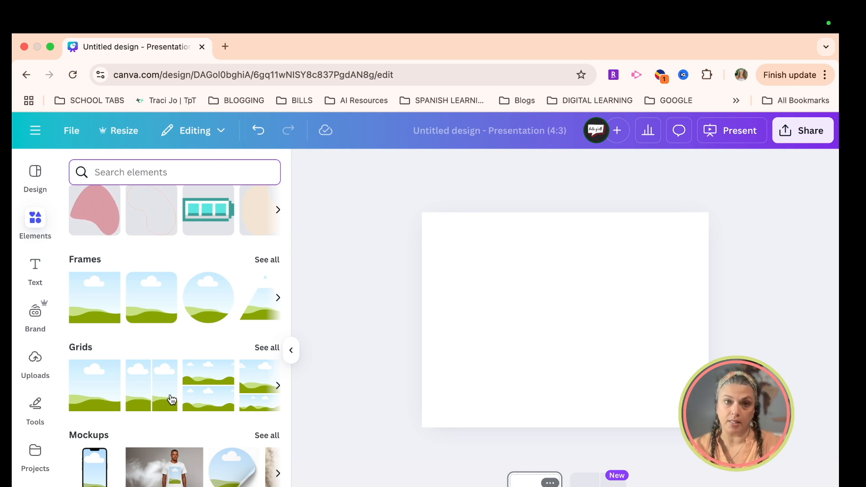
left_click(269, 259)
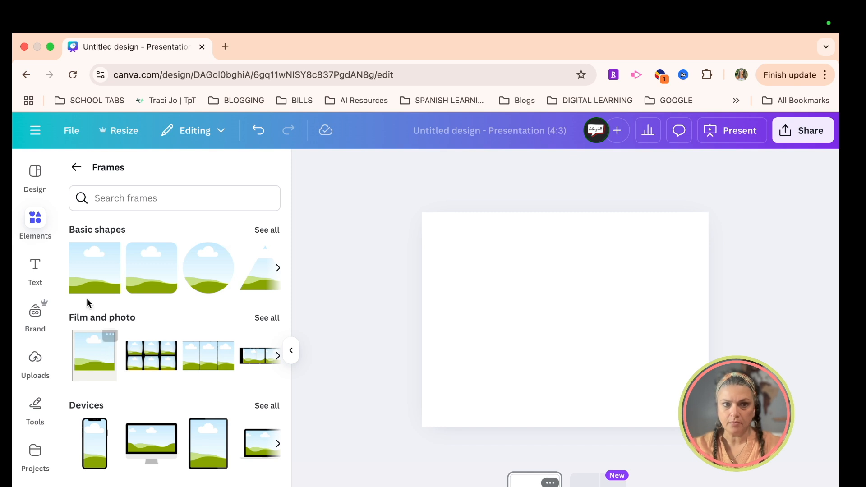
scroll(140, 389, "down", 5)
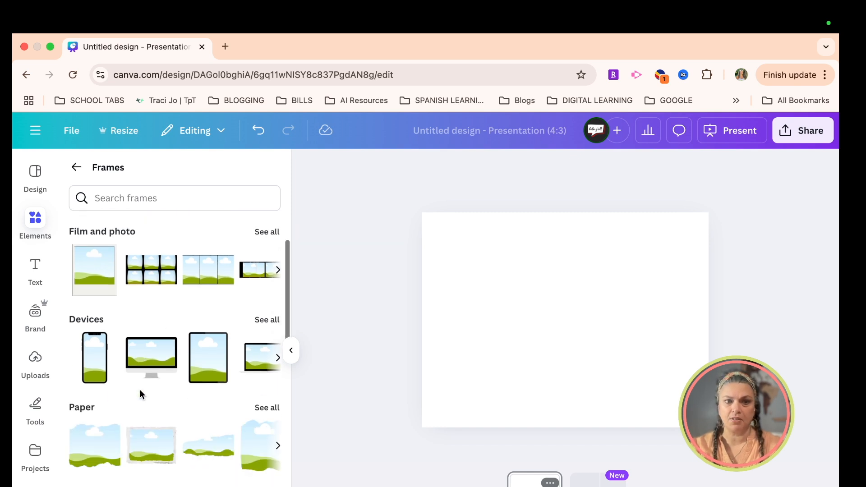
scroll(140, 392, "down", 10)
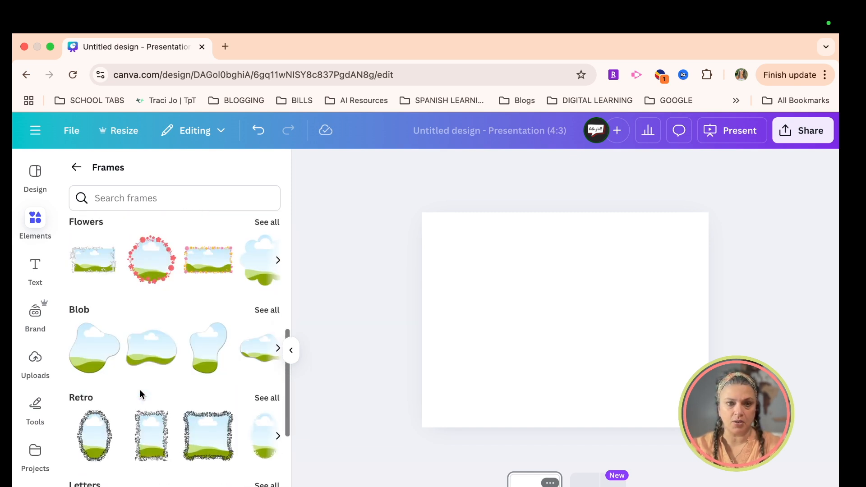
scroll(141, 395, "down", 10)
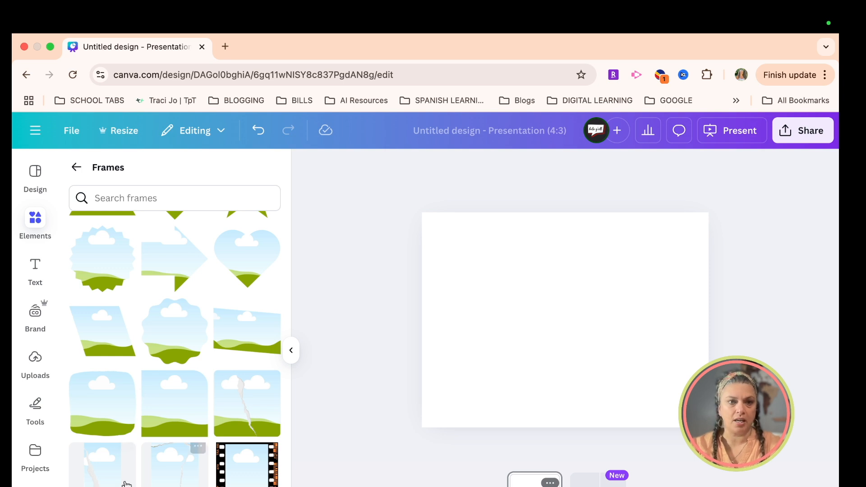
left_click(177, 339)
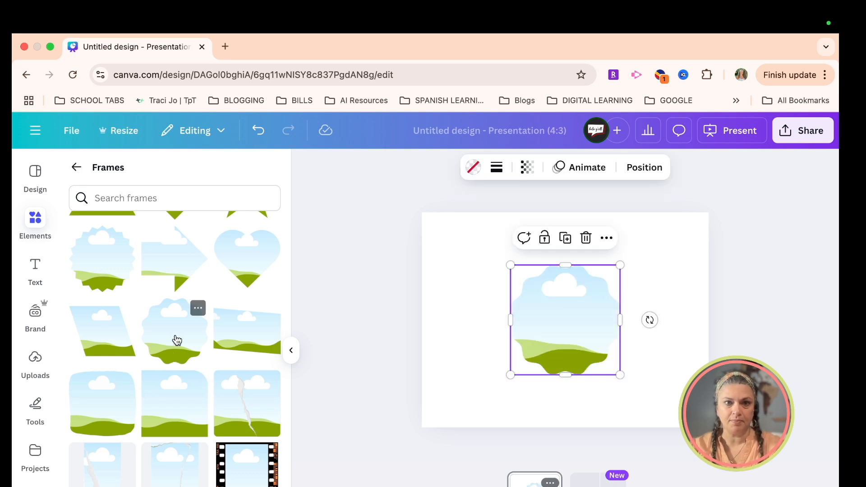
- Enlarge the wavy frame to nearly the full page height and centre it on the page
left_click_drag(510, 374, 465, 419)
left_click_drag(620, 263, 656, 225)
left_click_drag(582, 345, 586, 335)
left_click(442, 385)
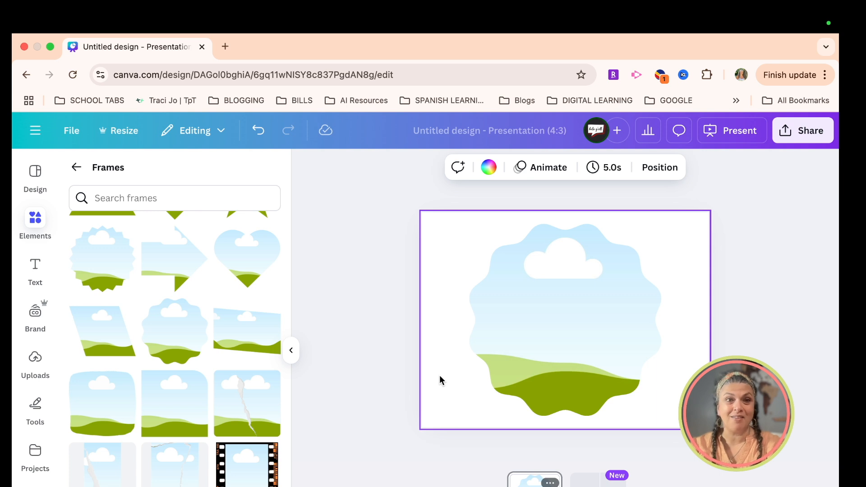
left_click(75, 168)
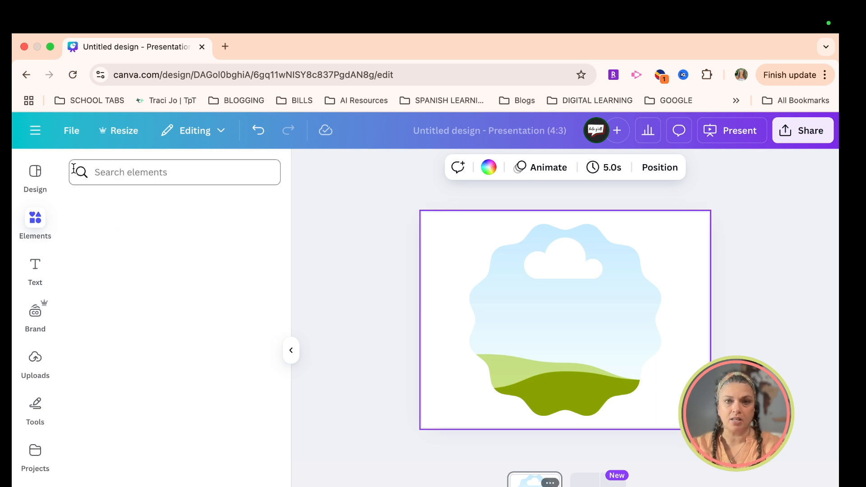
left_click(40, 227)
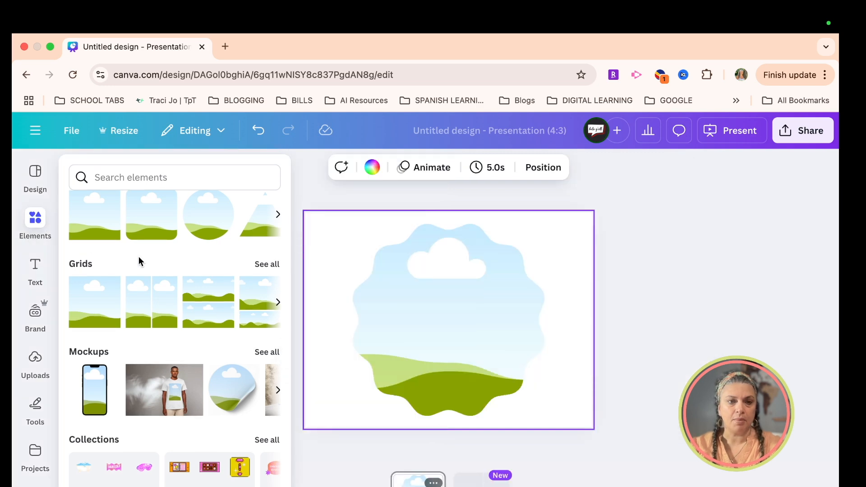
scroll(139, 257, "up", 5)
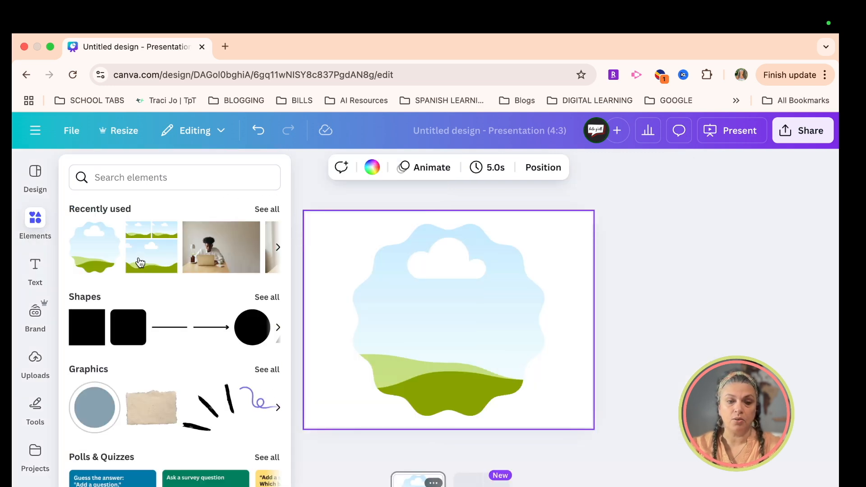
left_click(35, 312)
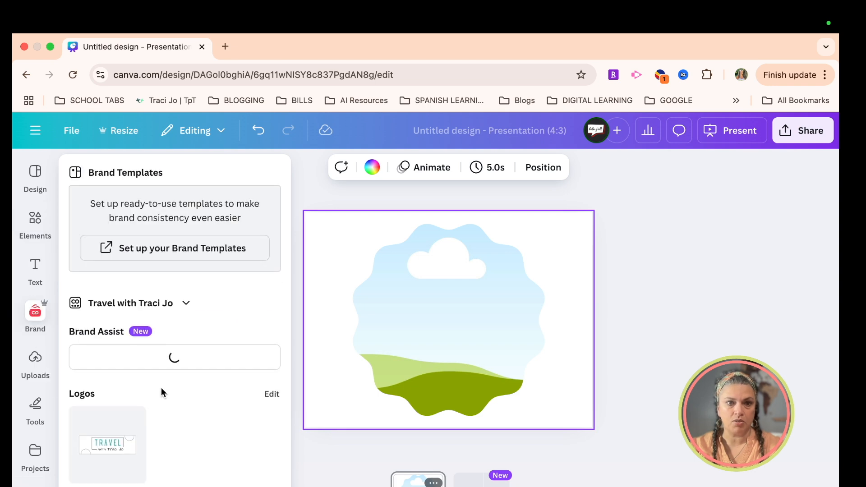
left_click(37, 273)
left_click(36, 220)
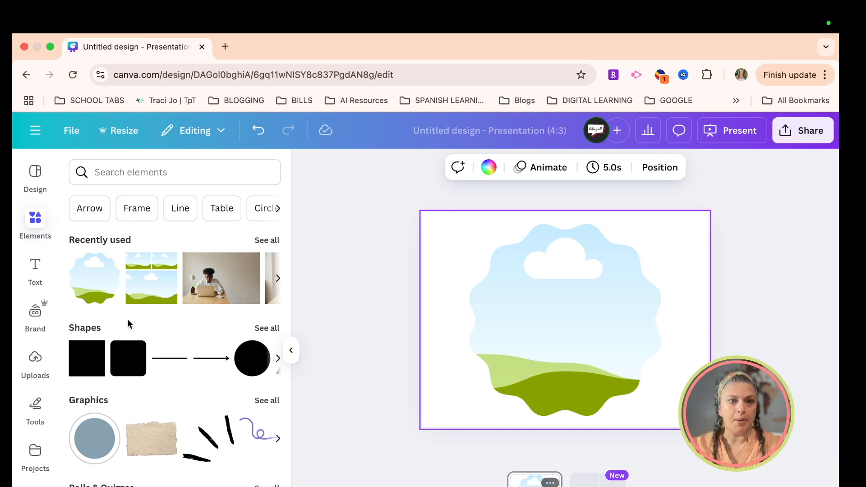
- Browse the categories of the elements library and open the full photo collection
scroll(128, 318, "down", 5)
scroll(128, 318, "down", 15)
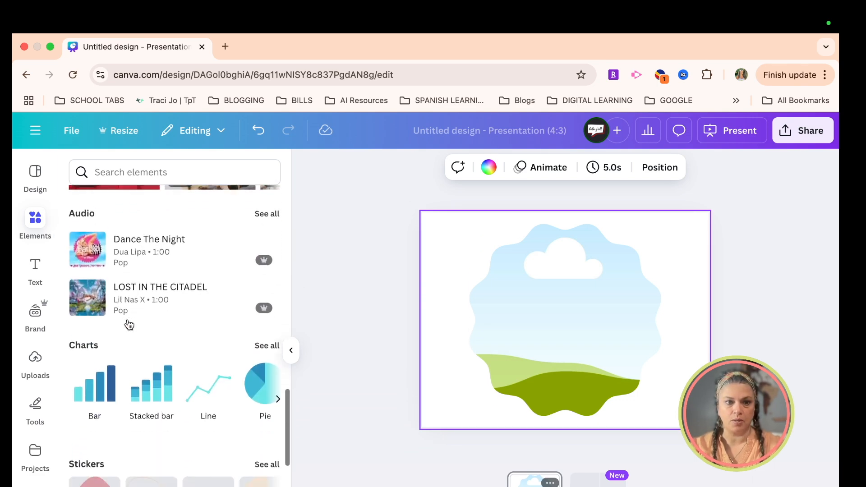
scroll(127, 318, "down", 3)
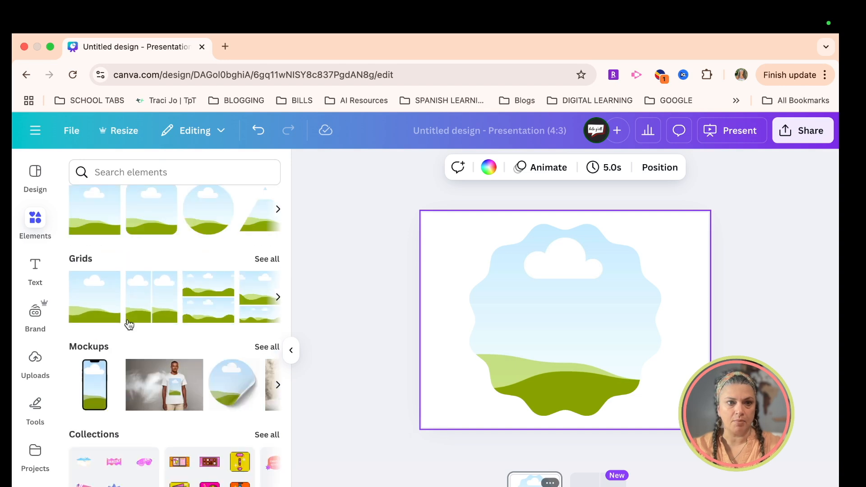
scroll(129, 323, "up", 10)
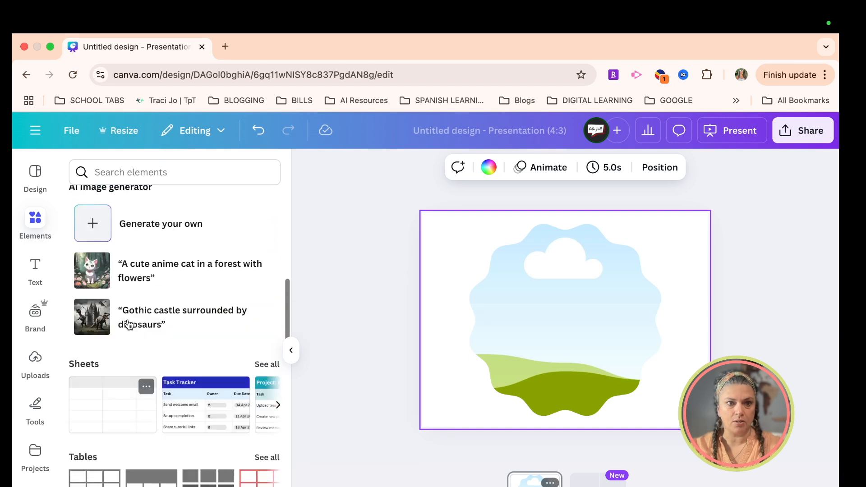
scroll(128, 324, "up", 8)
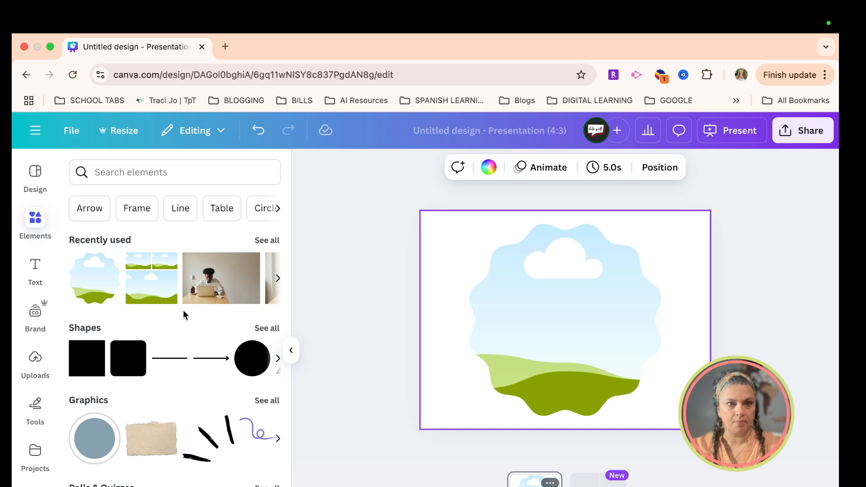
scroll(147, 399, "down", 10)
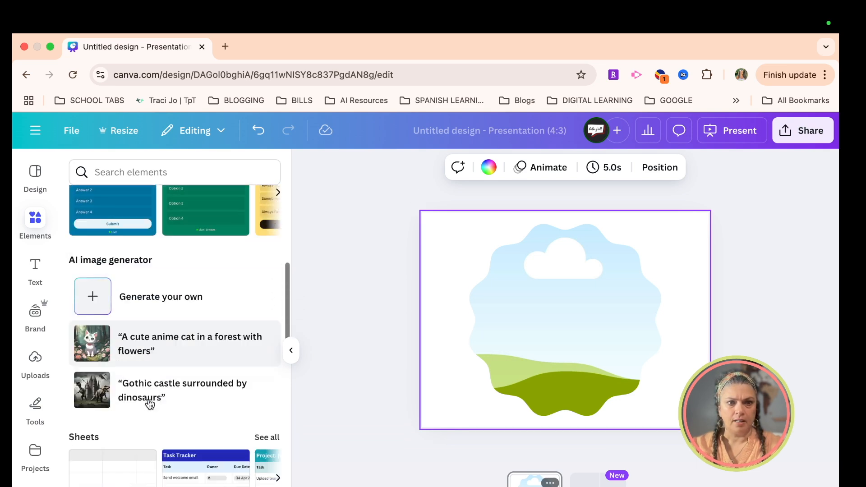
scroll(150, 404, "down", 5)
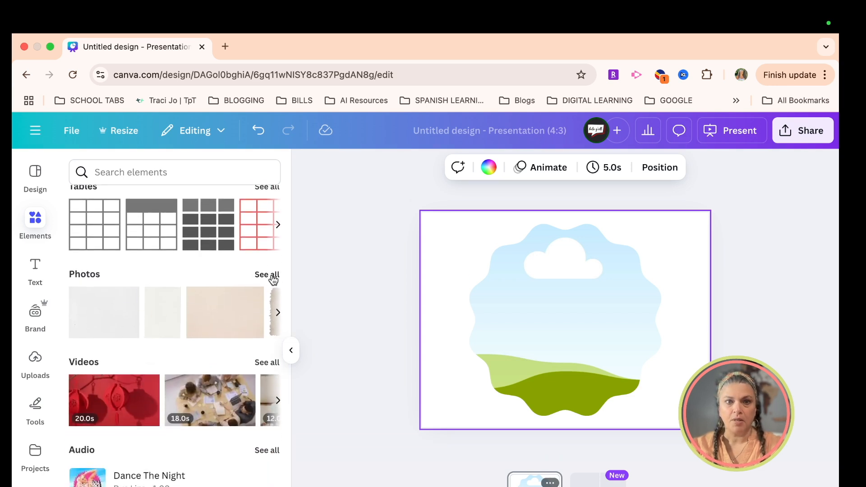
left_click(267, 275)
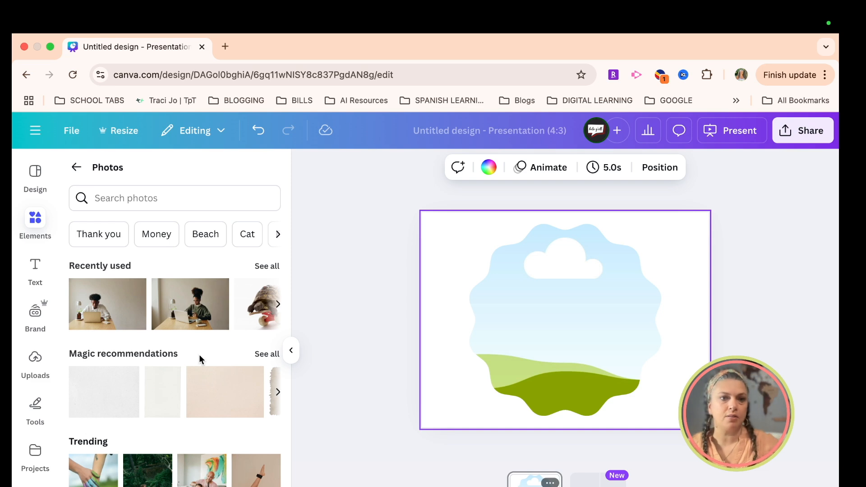
scroll(181, 442, "down", 2)
scroll(176, 442, "up", 2)
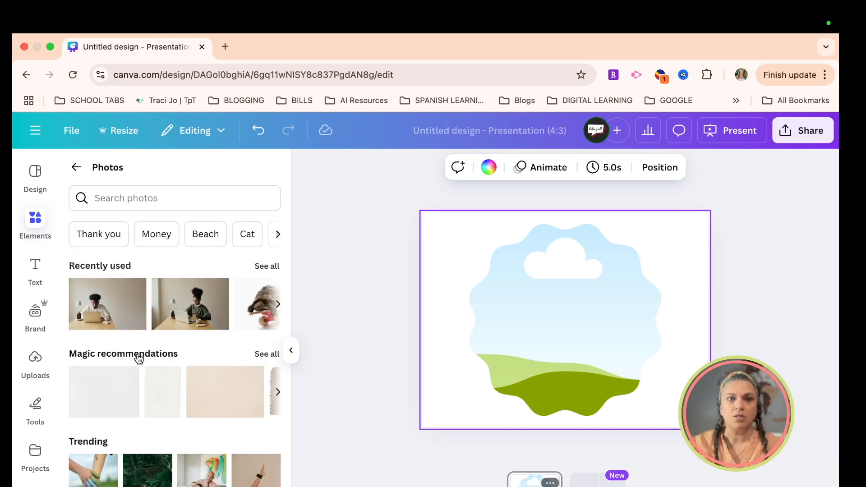
- Add the recently used photo of the woman at a laptop and place it inside the wavy frame
left_click(191, 316)
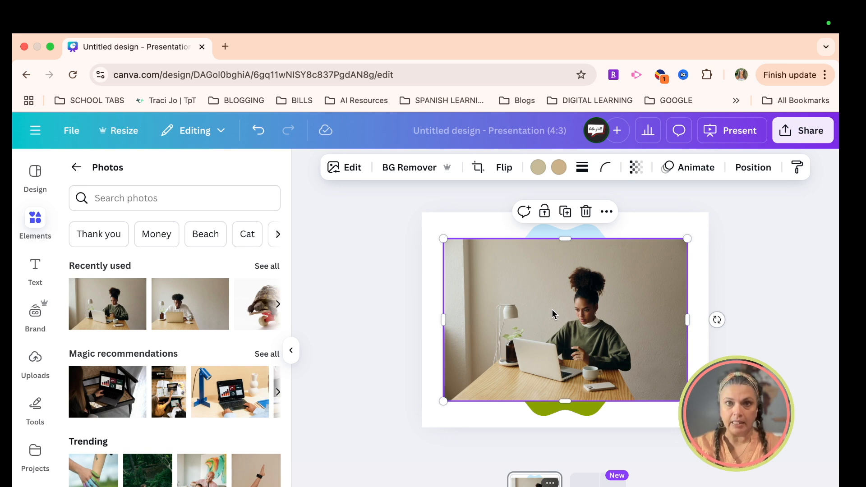
left_click_drag(551, 309, 548, 345)
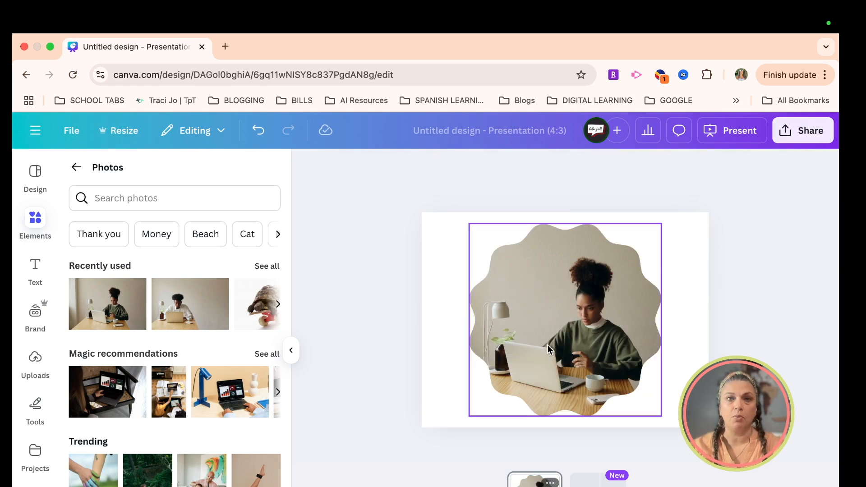
left_click(448, 291)
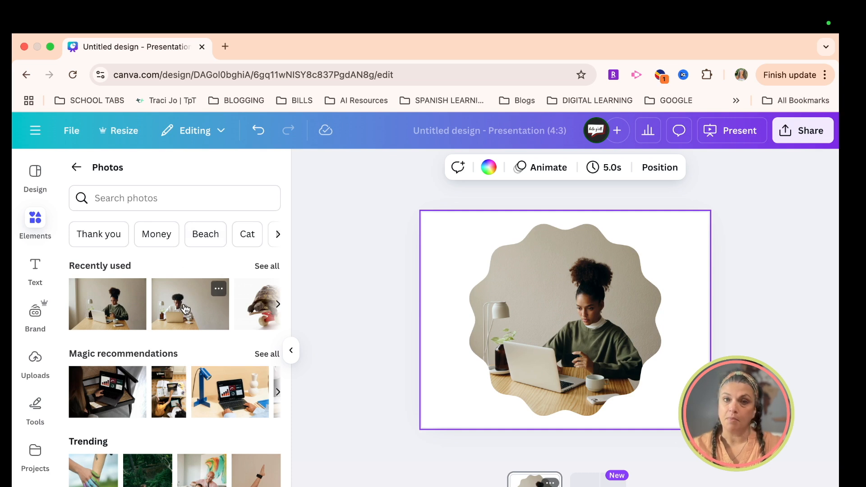
- Fill the wavy frame with the photo of the man at a laptop, enlarging and repositioning the image to centre him
left_click_drag(185, 309, 530, 304)
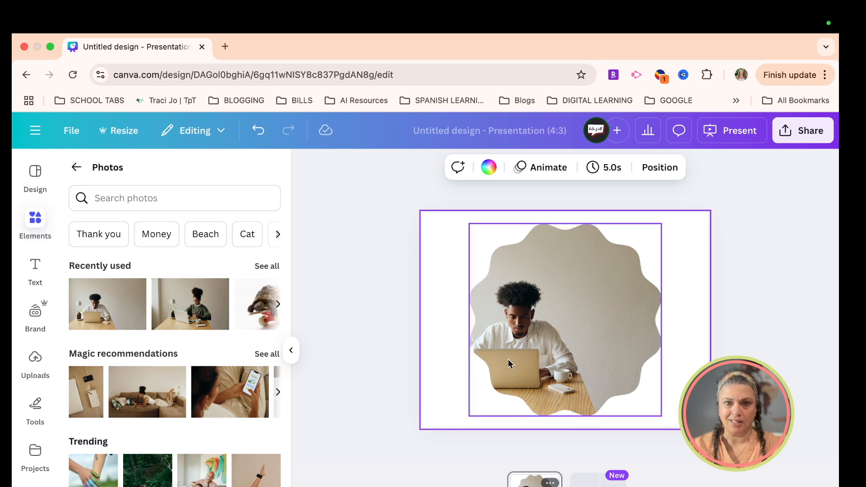
double_click(583, 355)
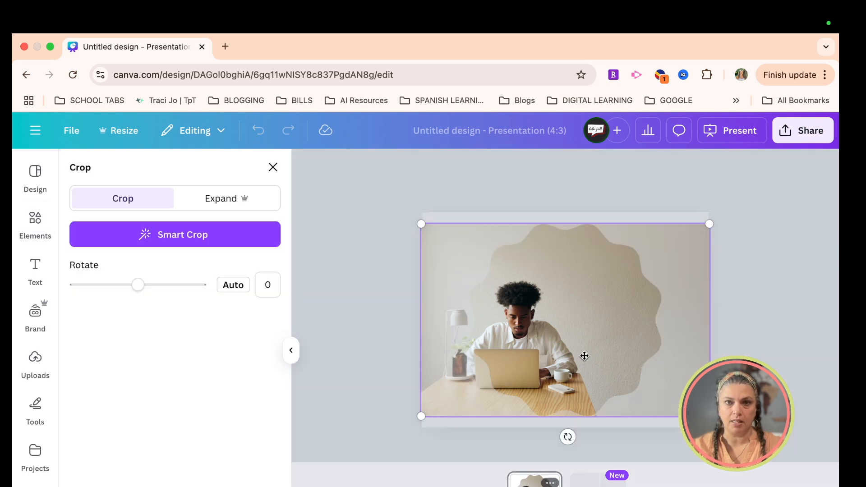
left_click_drag(558, 351, 628, 348)
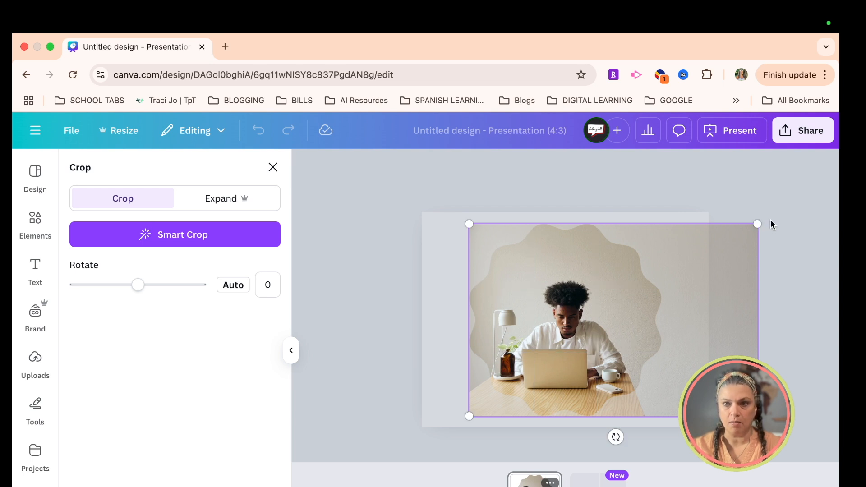
left_click_drag(756, 224, 789, 169)
left_click_drag(568, 330, 542, 309)
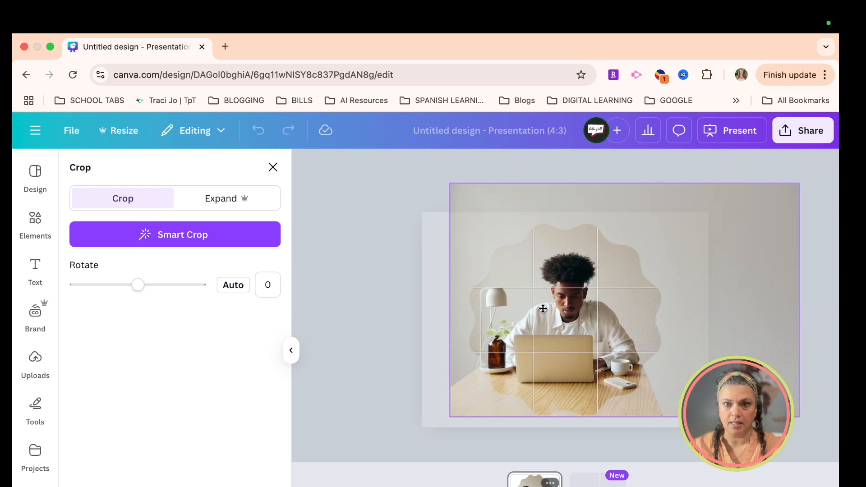
left_click(384, 346)
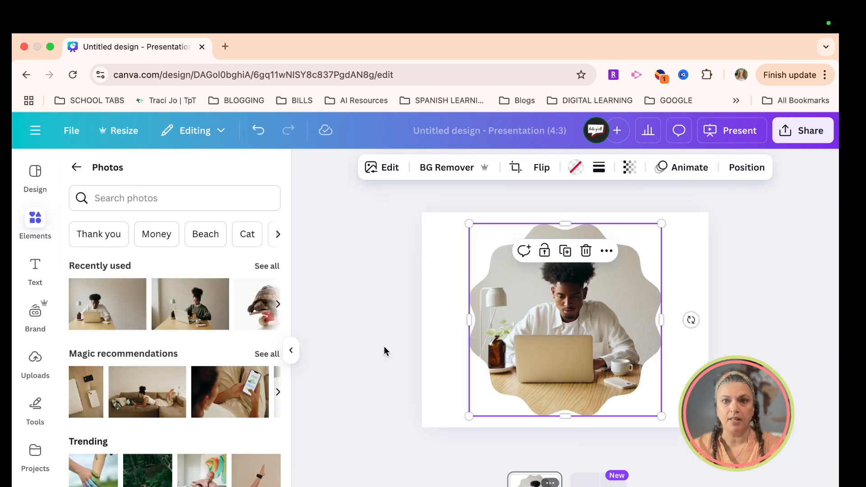
left_click(360, 378)
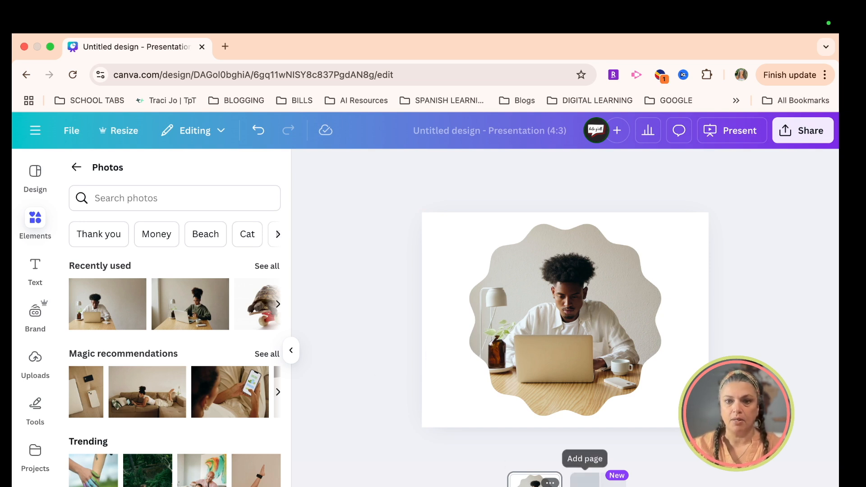
- Add a blank second page and return to the main elements library
left_click(585, 480)
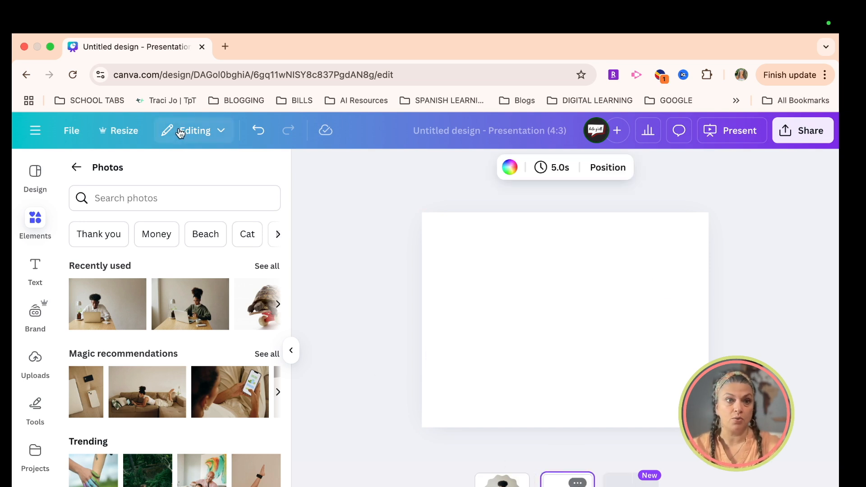
left_click(75, 167)
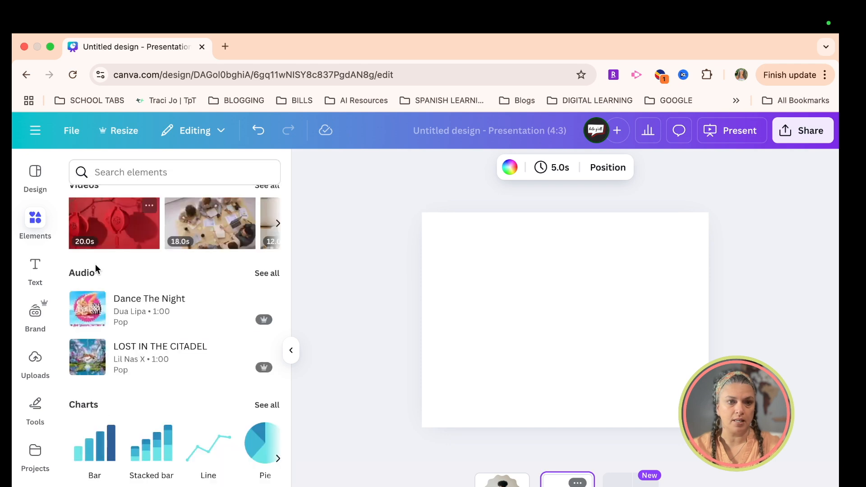
- Insert a photo grid with one large upper cell, a small lower-left cell and a wide lower-right cell on the second page
scroll(123, 359, "down", 10)
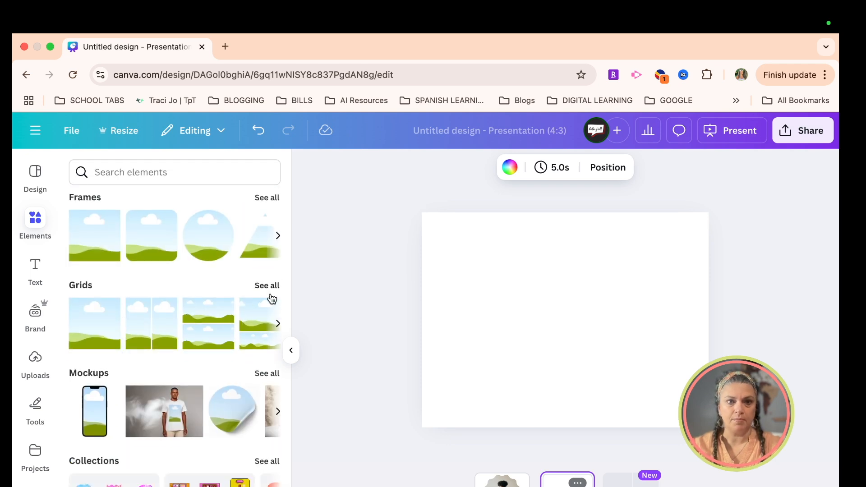
left_click(270, 287)
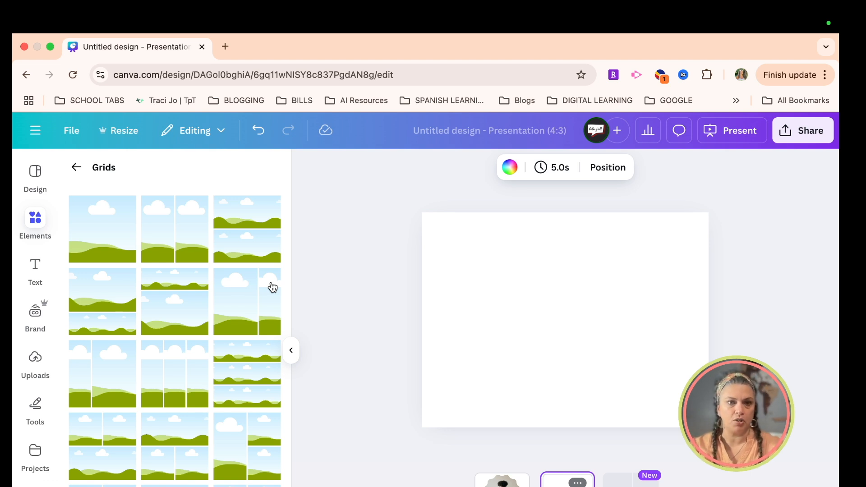
scroll(181, 465, "down", 5)
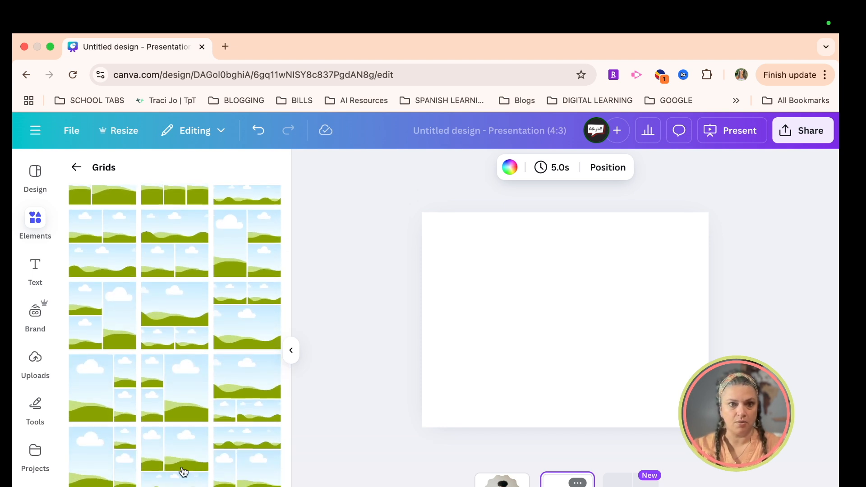
left_click(240, 403)
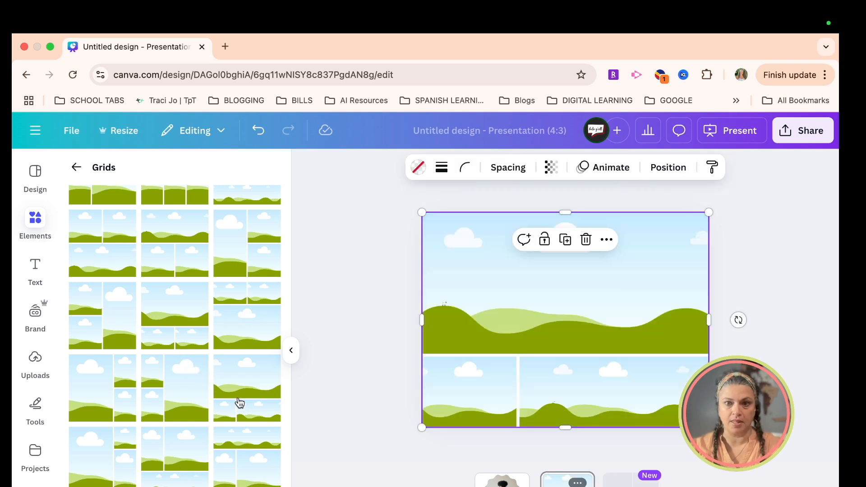
- Leave the grid collection and open the connected Facebook photo library as the source of images
left_click(77, 168)
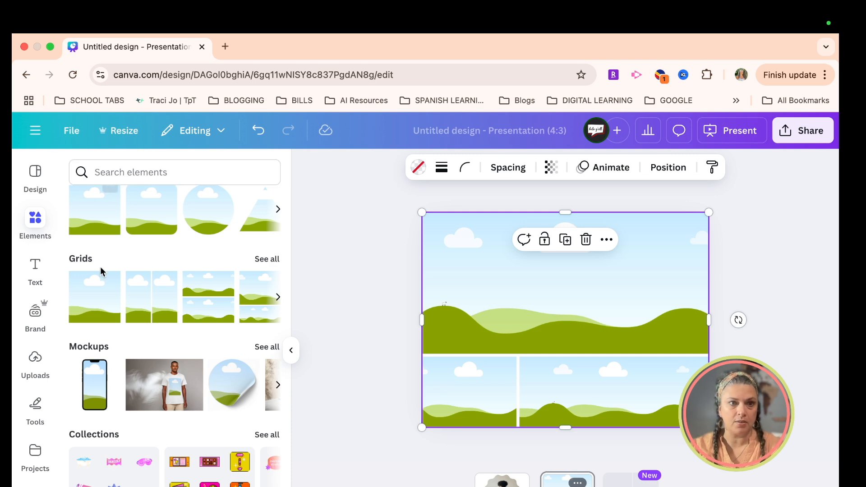
scroll(102, 272, "up", 5)
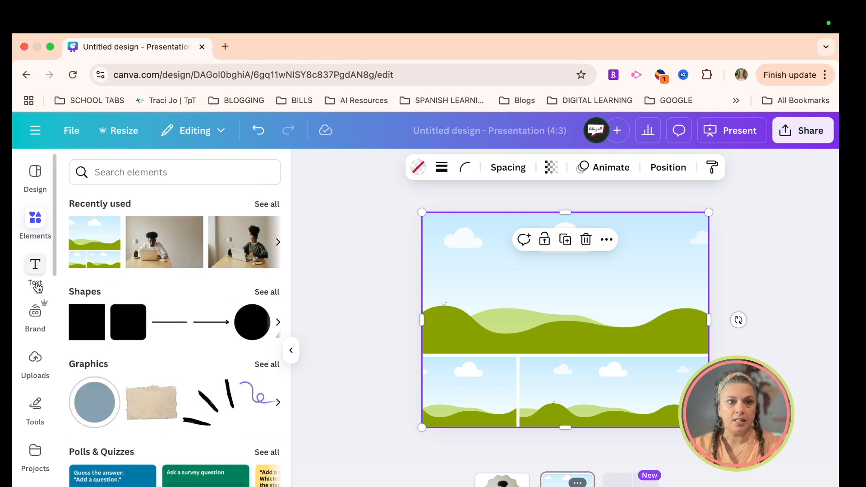
left_click(35, 361)
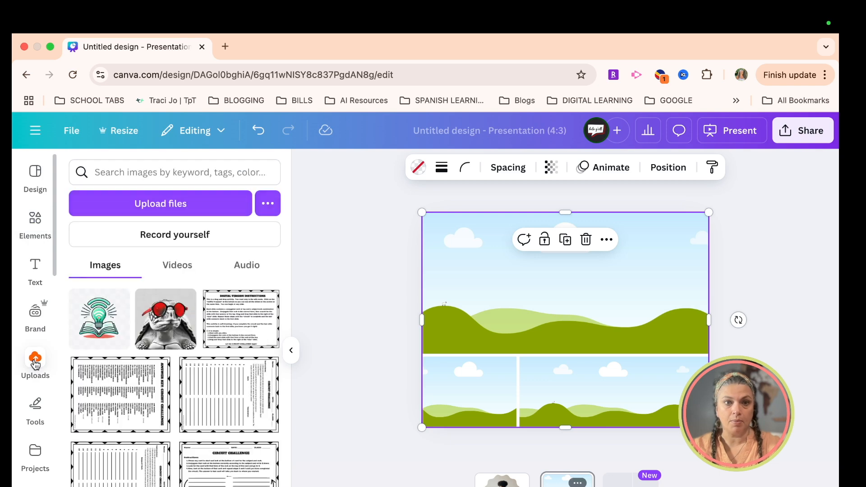
left_click(268, 204)
left_click(146, 209)
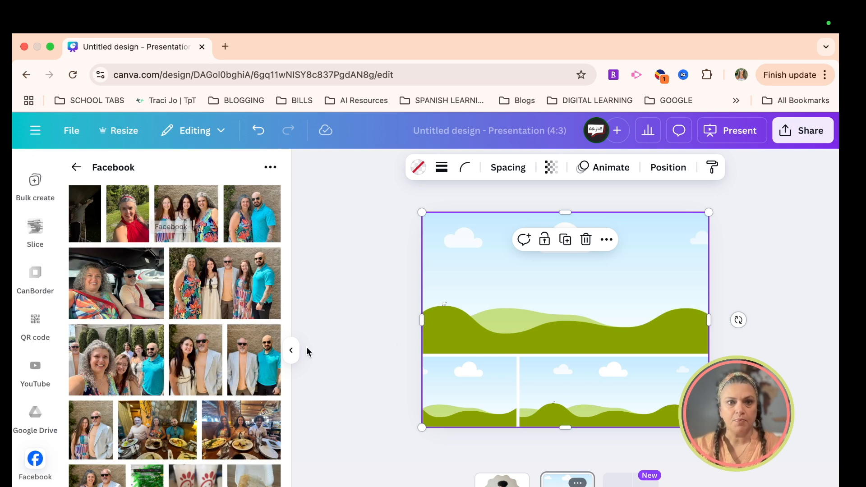
- Fill the grid's large upper cell with the group photo of five people and shift it down to show their heads
left_click_drag(224, 280, 486, 264)
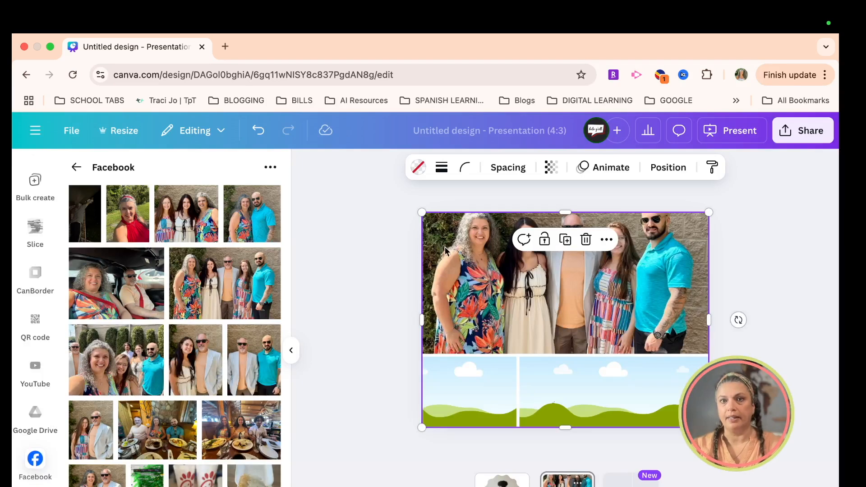
double_click(542, 294)
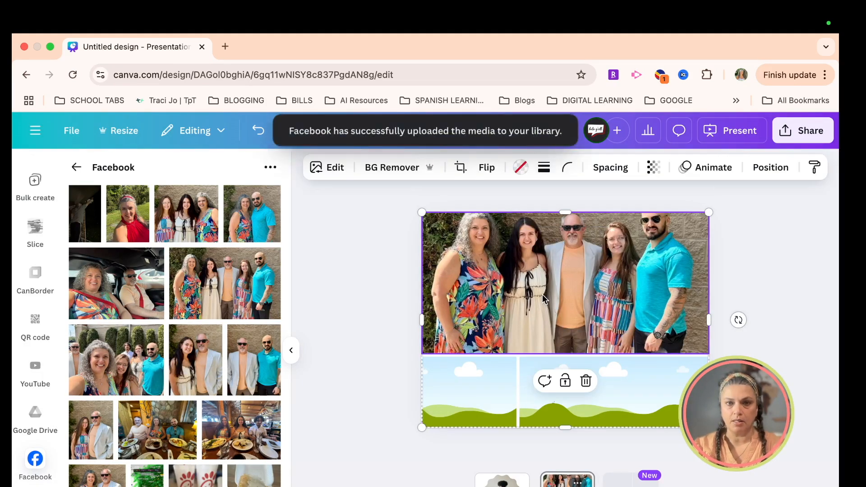
left_click_drag(543, 296, 542, 323)
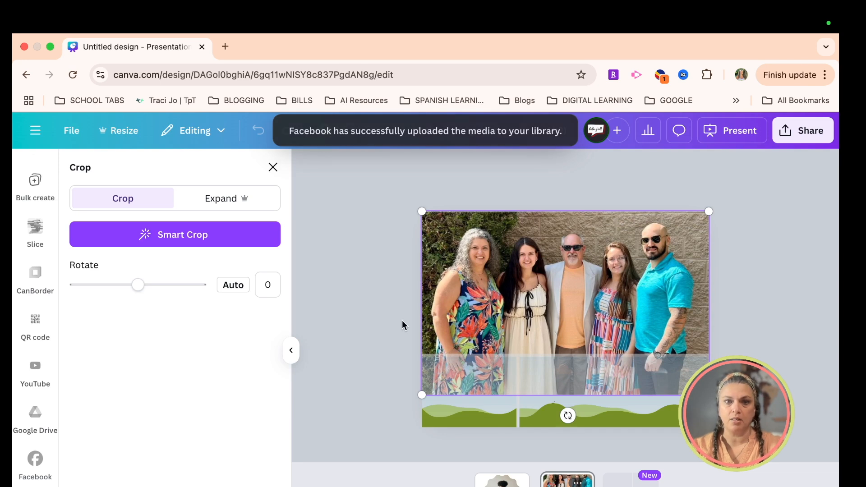
left_click(393, 331)
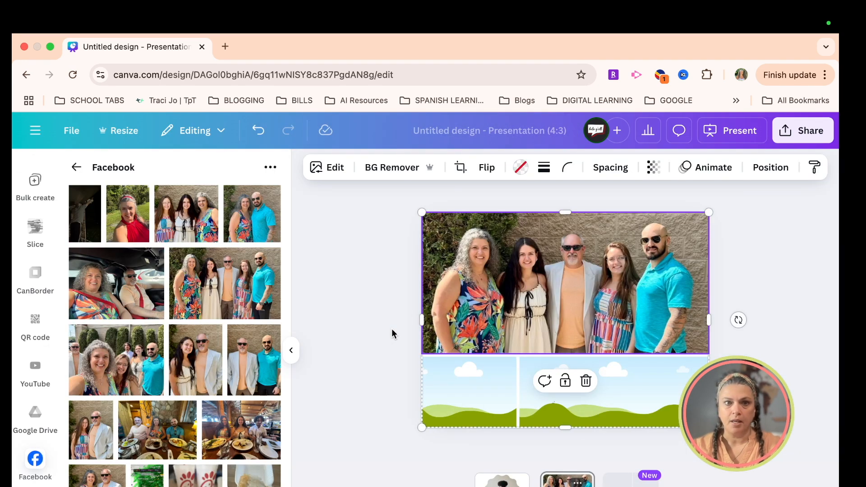
- Fill the grid's small lower-left cell with the photo of the woman and the man in turquoise, repositioning it inside the cell
left_click_drag(261, 220, 469, 388)
double_click(474, 386)
left_click_drag(477, 387, 472, 397)
left_click(371, 409)
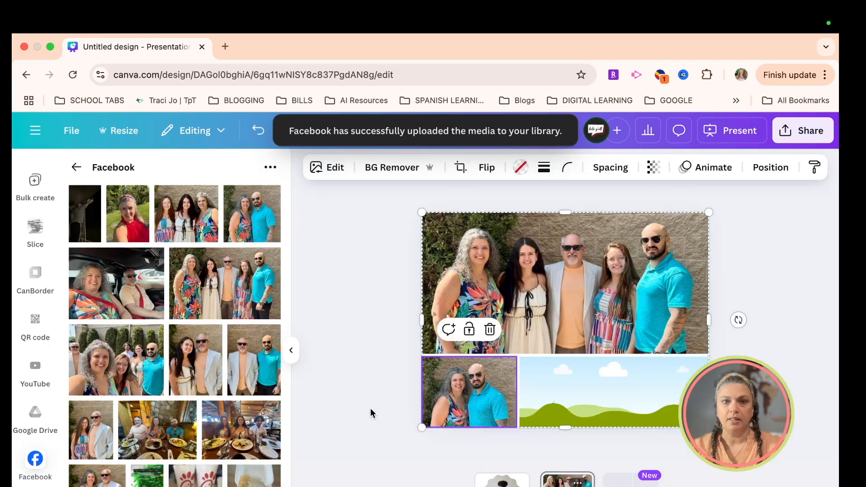
- Fill the grid's wide lower-right cell with the photo of the three women and adjust its crop to show their faces
left_click_drag(197, 214, 616, 420)
double_click(580, 400)
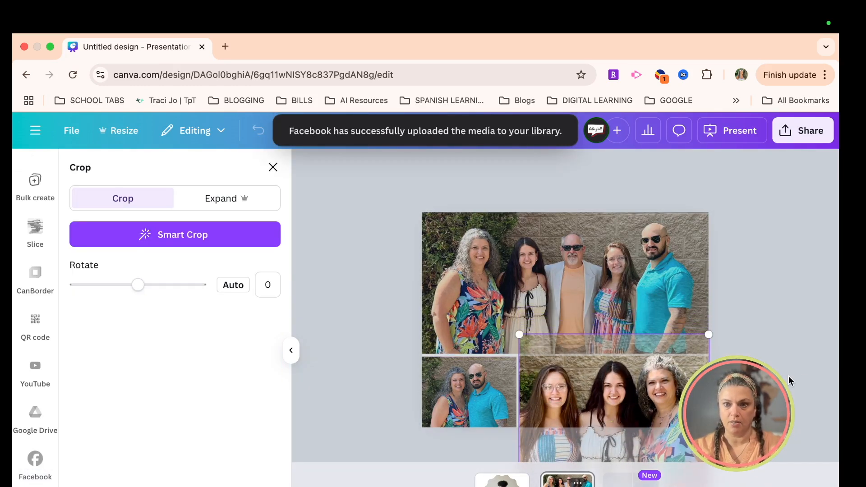
left_click(802, 375)
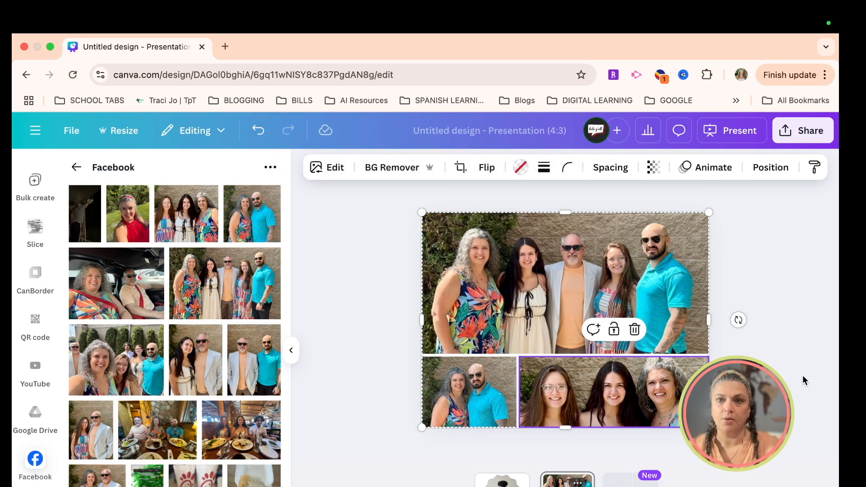
left_click(780, 373)
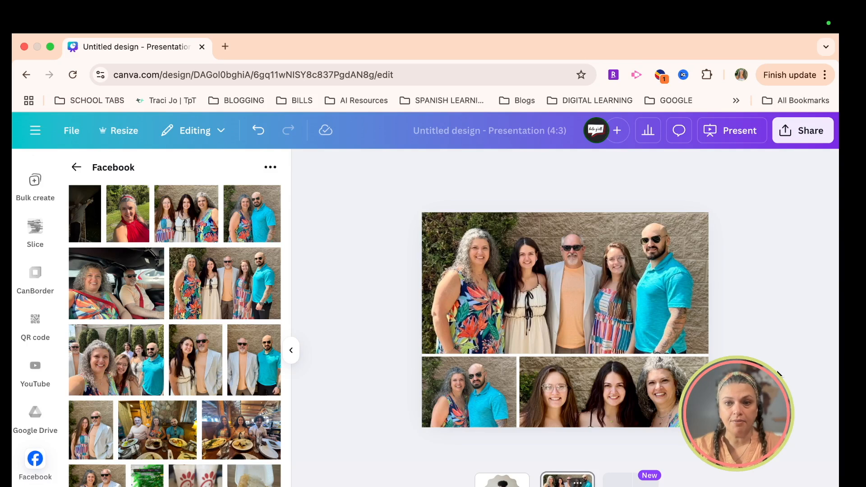
- Fill the grid's wide lower-right cell with the solid lime green from the brand color palette
left_click(625, 404)
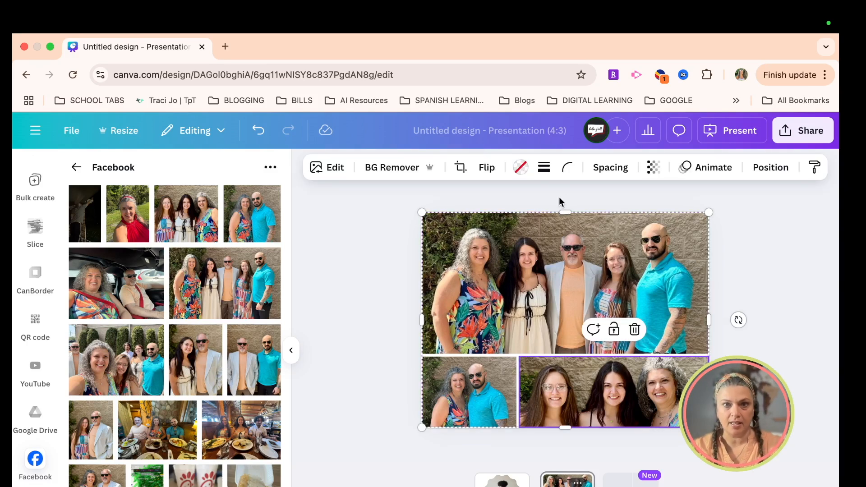
left_click(521, 168)
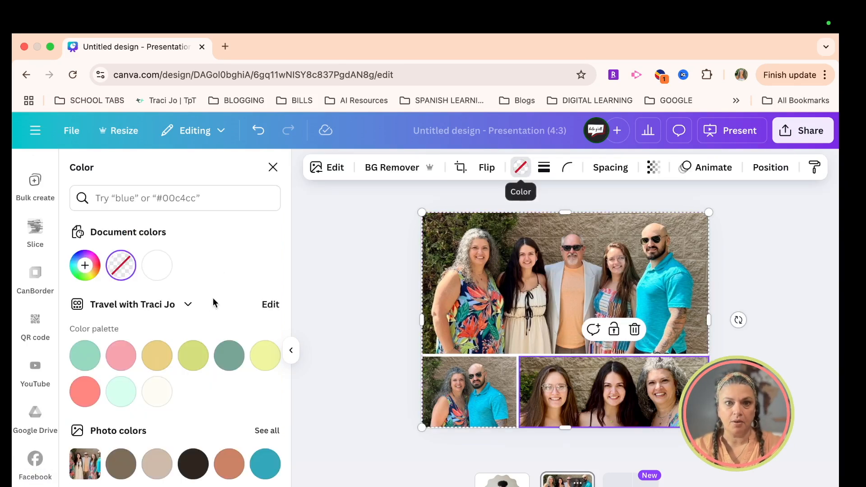
left_click(193, 359)
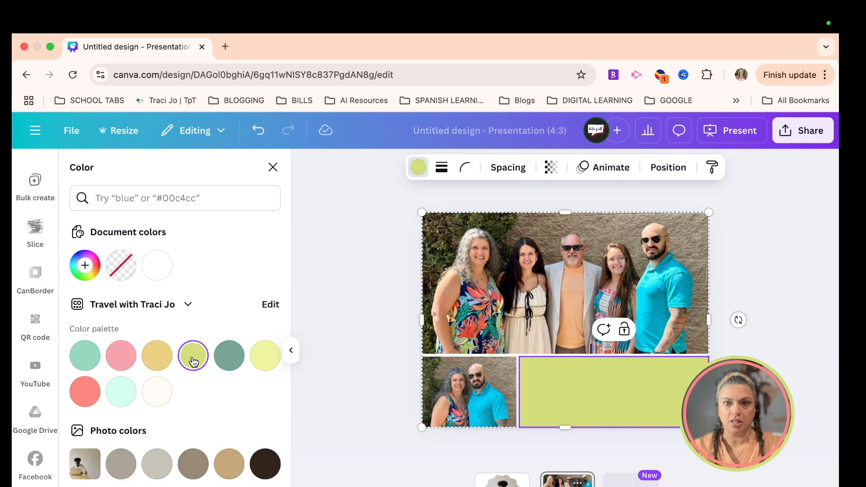
left_click(336, 396)
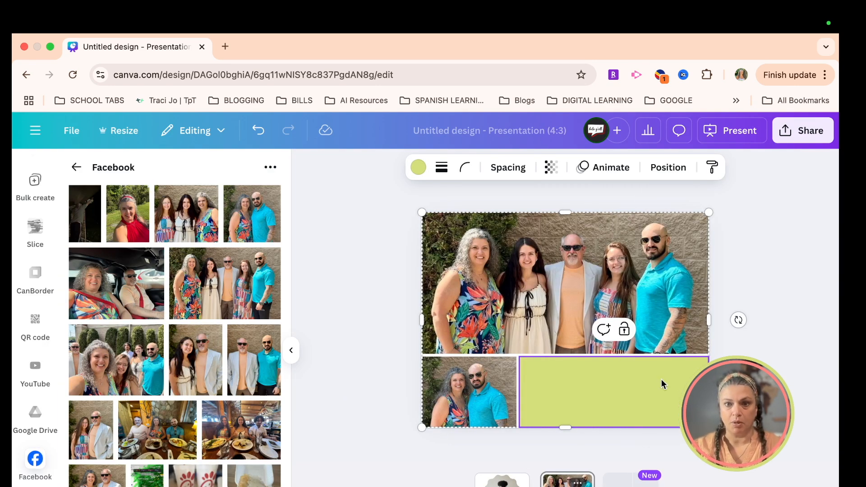
left_click(766, 392)
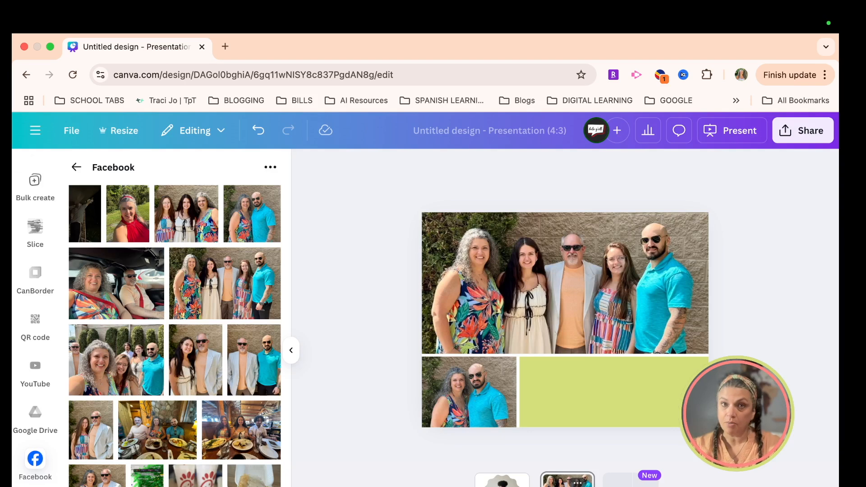